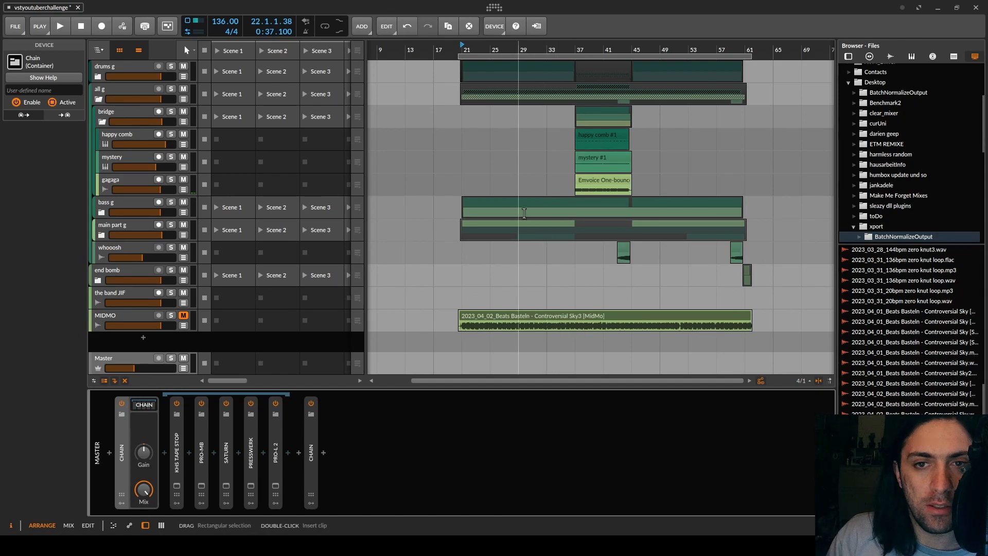
# Step: Play the arrangement from its start, and solo the MIDMO track to hear its clip alone
pyautogui.scroll(10, 460, 132)
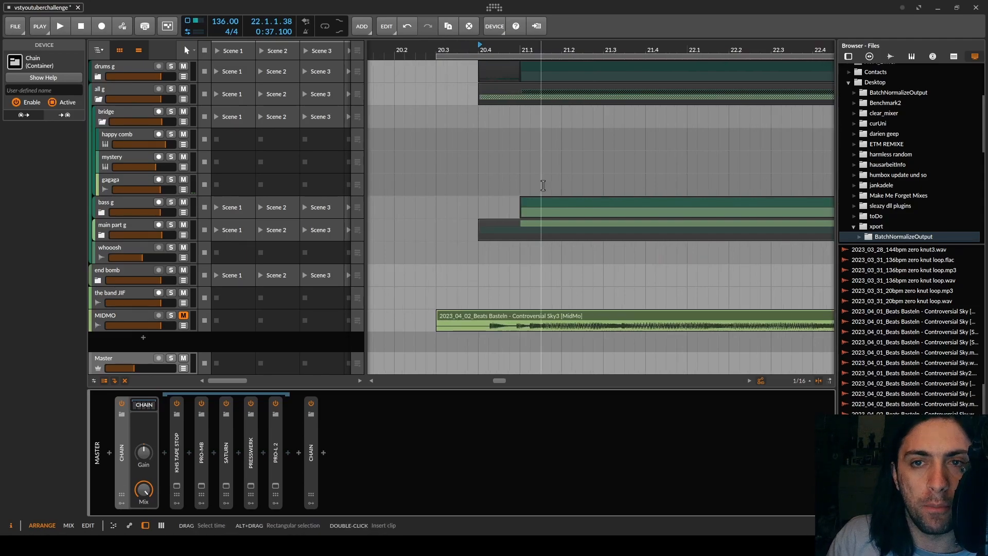
pyautogui.press('space')
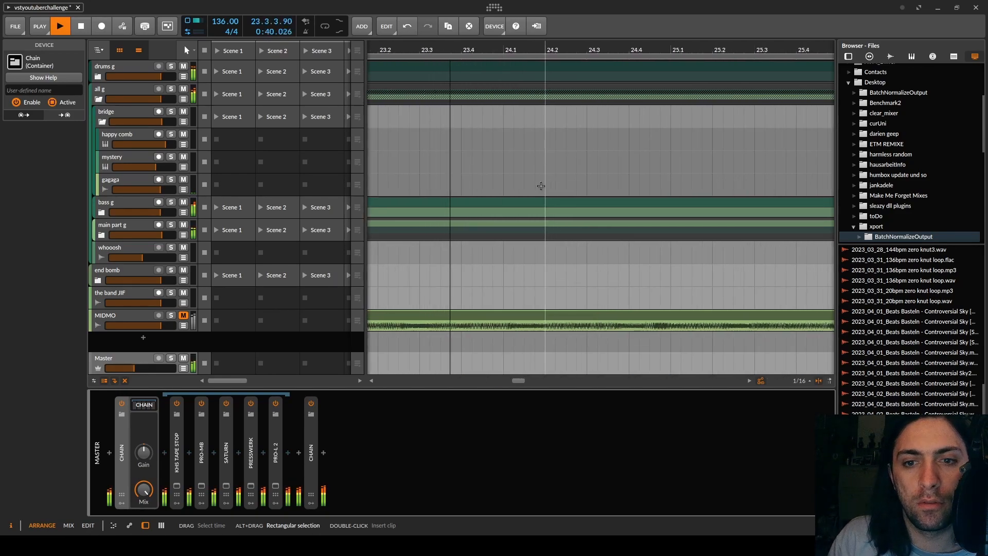
pyautogui.press('space')
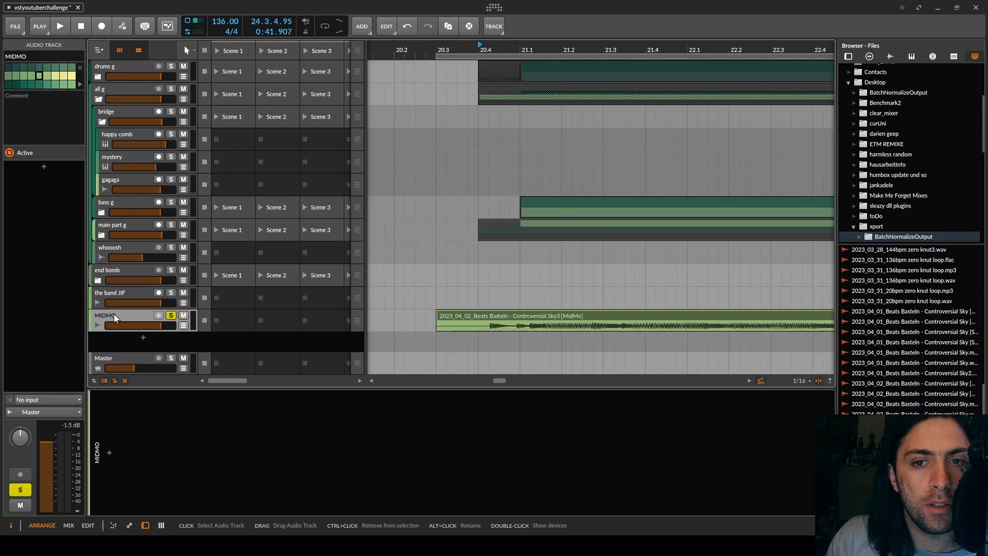
pyautogui.press('space')
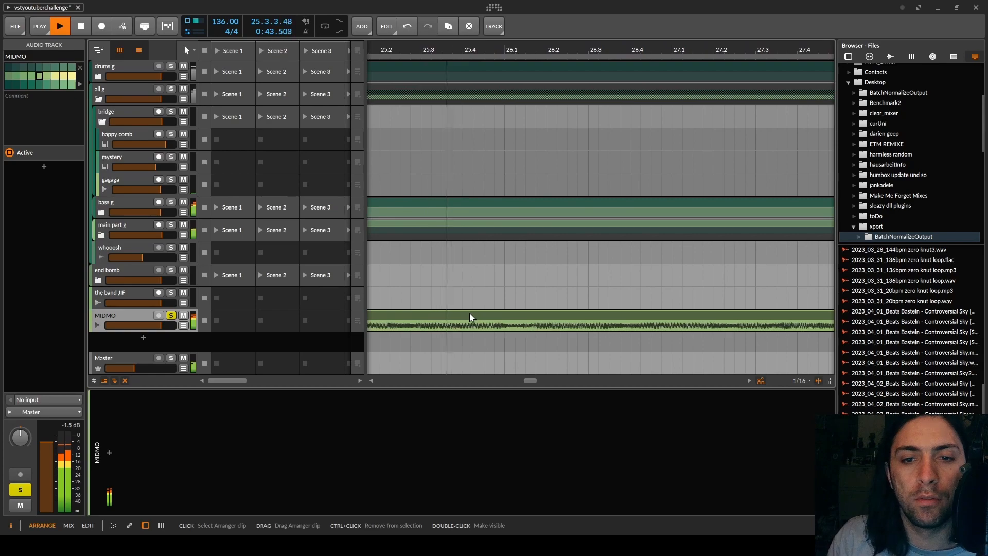
pyautogui.press('space')
# Step: Replace the MIDMO track's clip with the audio file 2023_04_02_Beats Basteln - Controversial Sky3, placed at 20.3.1.00, and play it back
pyautogui.press('z')
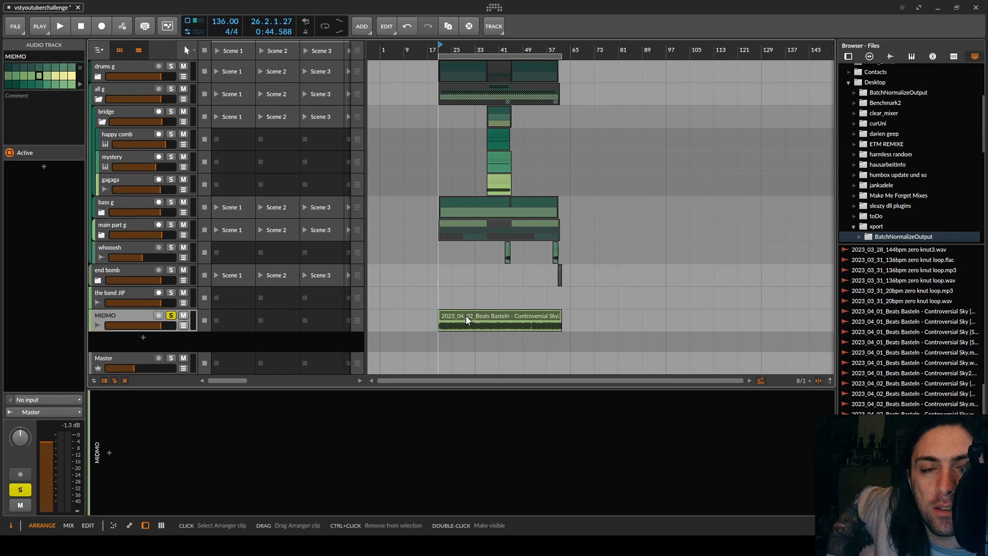
pyautogui.click(469, 318)
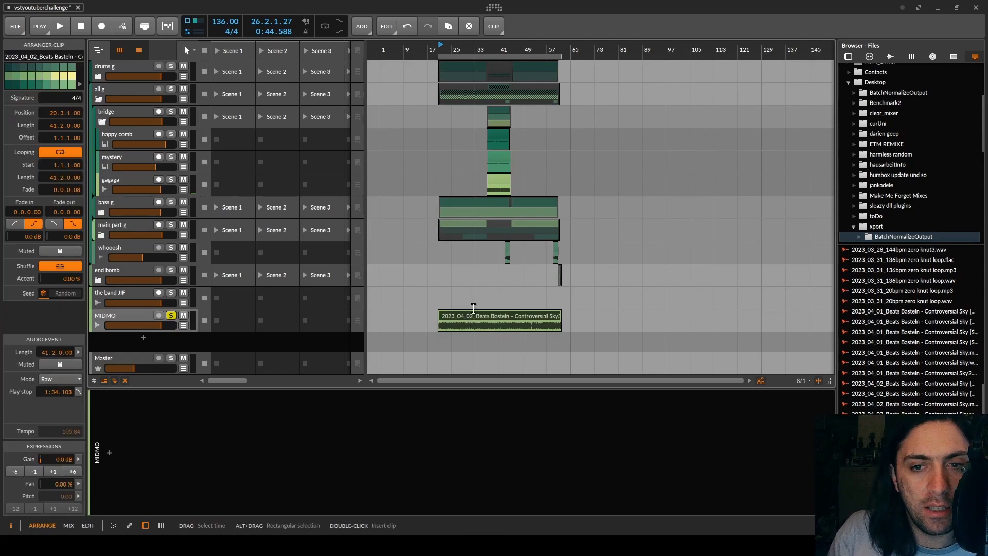
pyautogui.press('Delete')
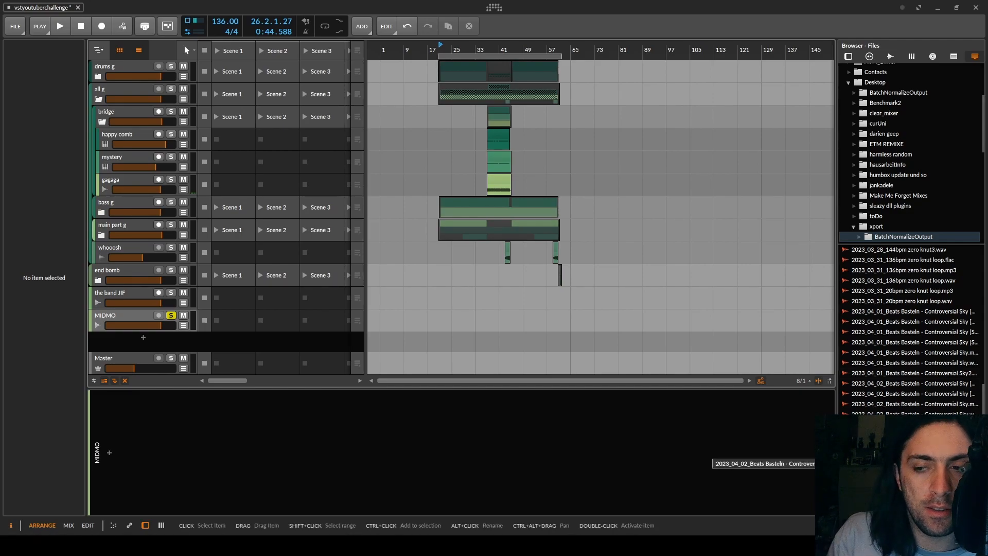
pyautogui.moveTo(896, 463); pyautogui.dragTo(435, 314)
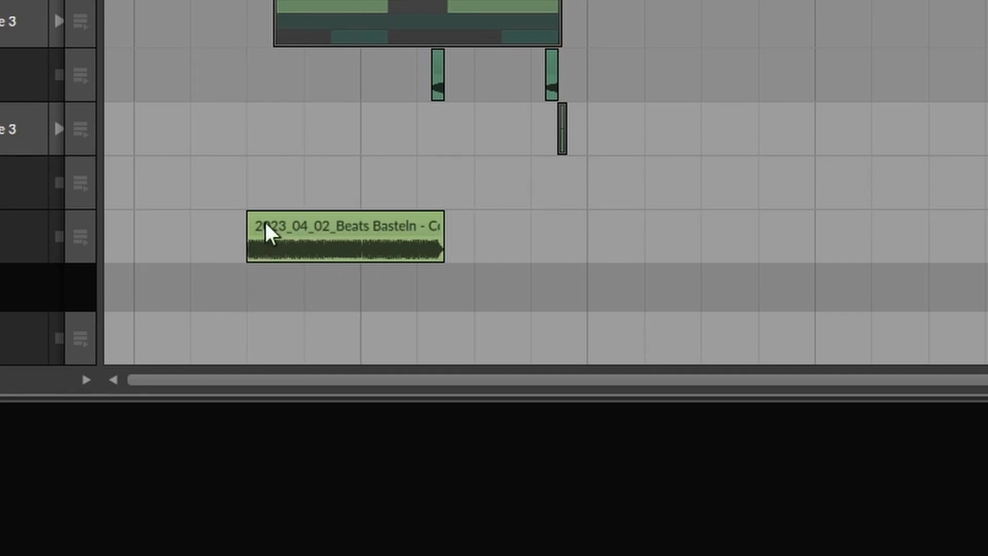
pyautogui.press('space')
pyautogui.scroll(-5, 478, 354)
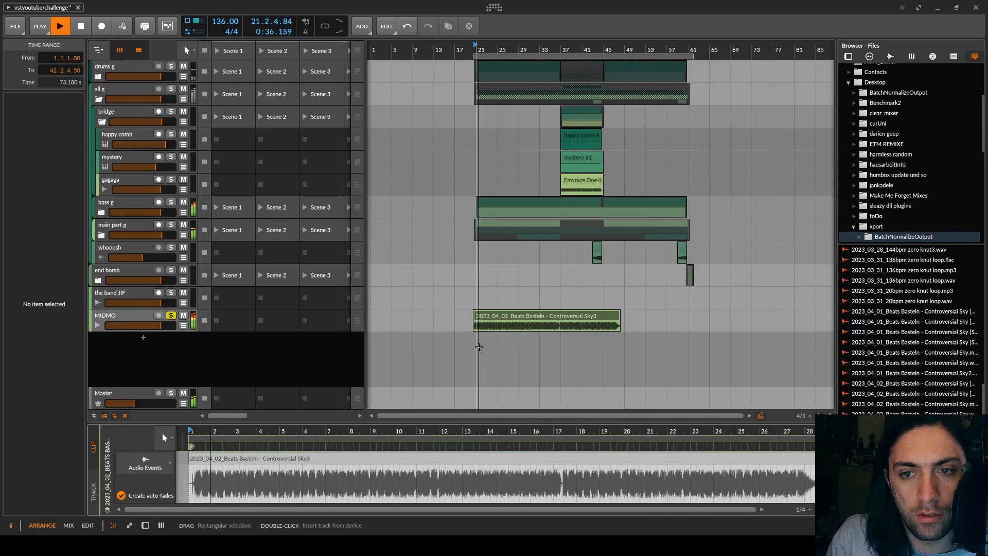
pyautogui.press('space')
# Step: Set the Controversial Sky3 audio event's stretch mode to Repitch and its tempo to 136, playing it after each change
pyautogui.click(135, 313)
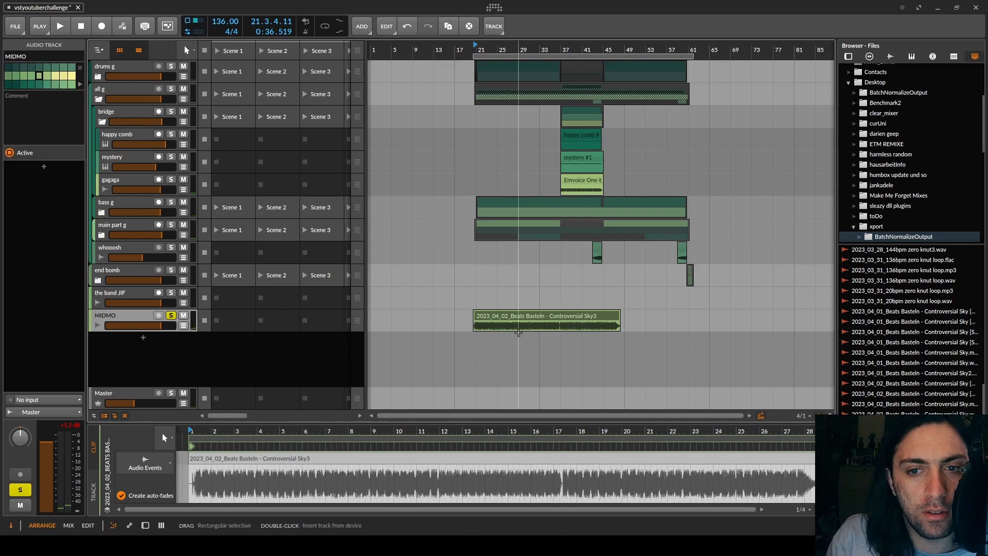
pyautogui.click(523, 317)
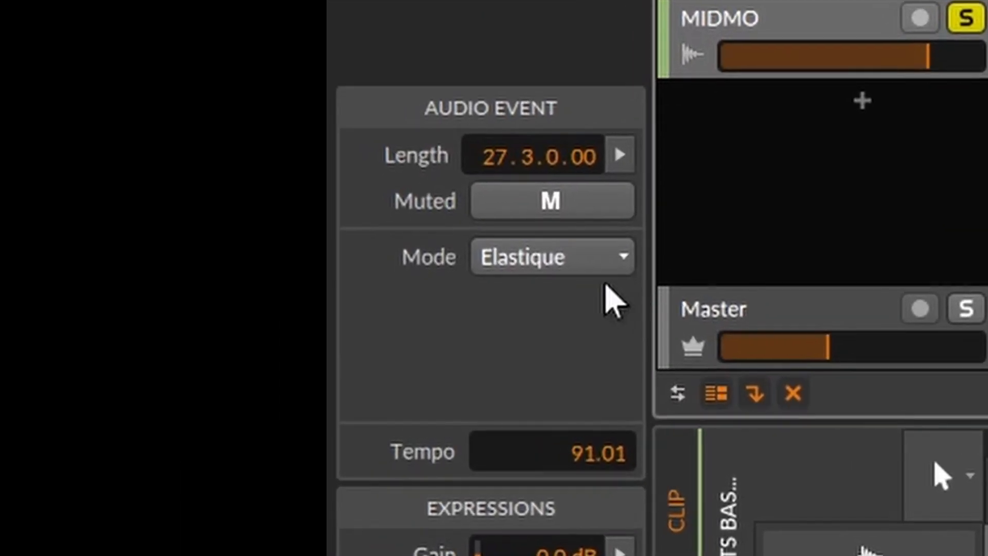
pyautogui.click(65, 379)
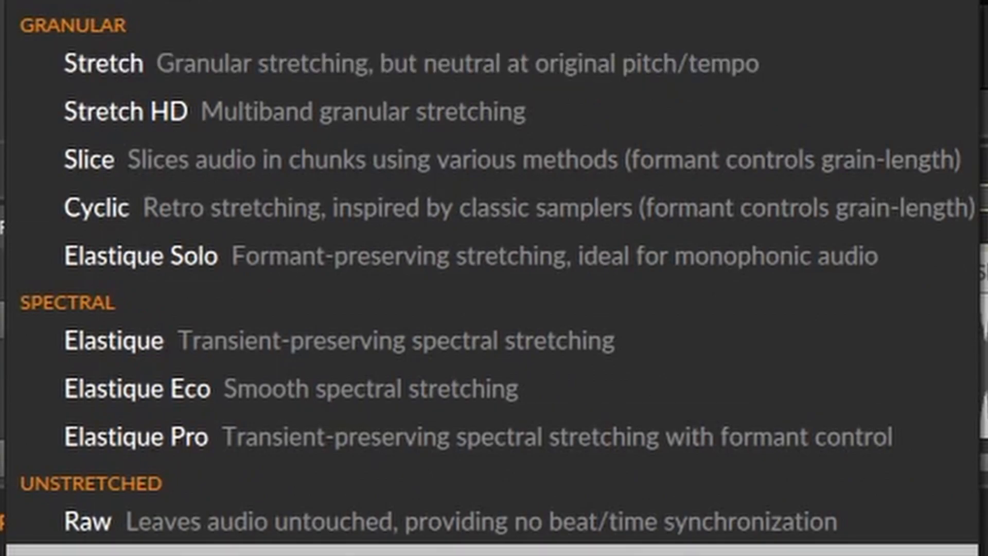
pyautogui.click(98, 553)
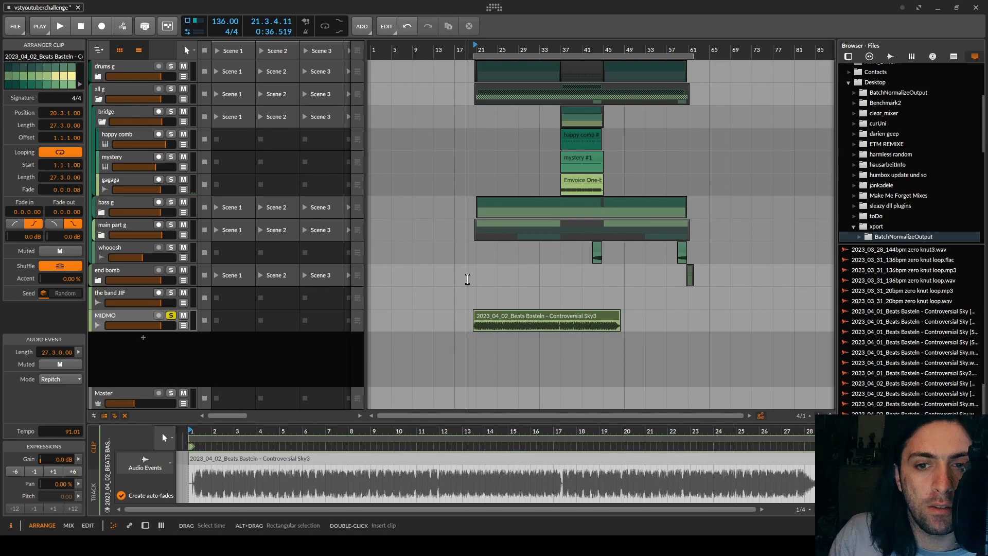
pyautogui.press('space')
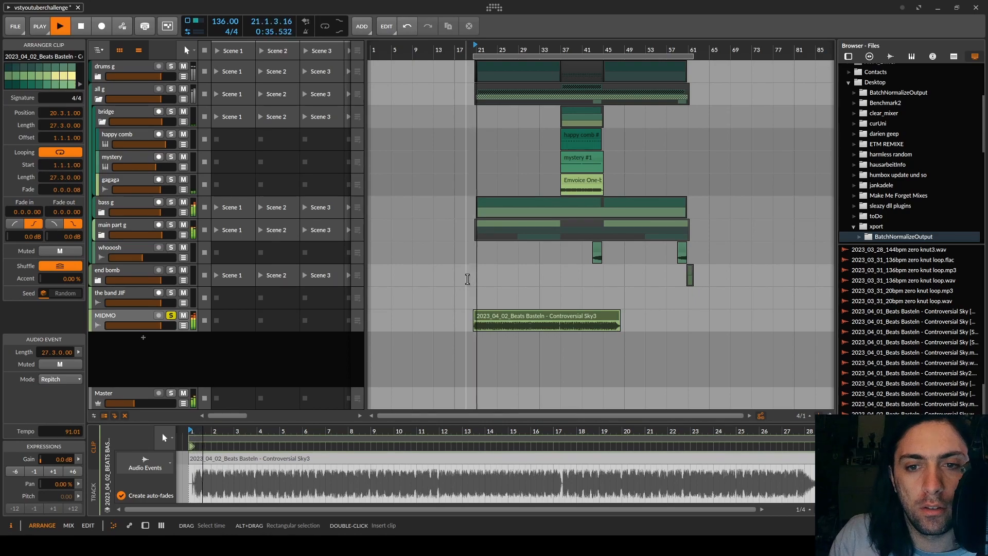
pyautogui.press('space')
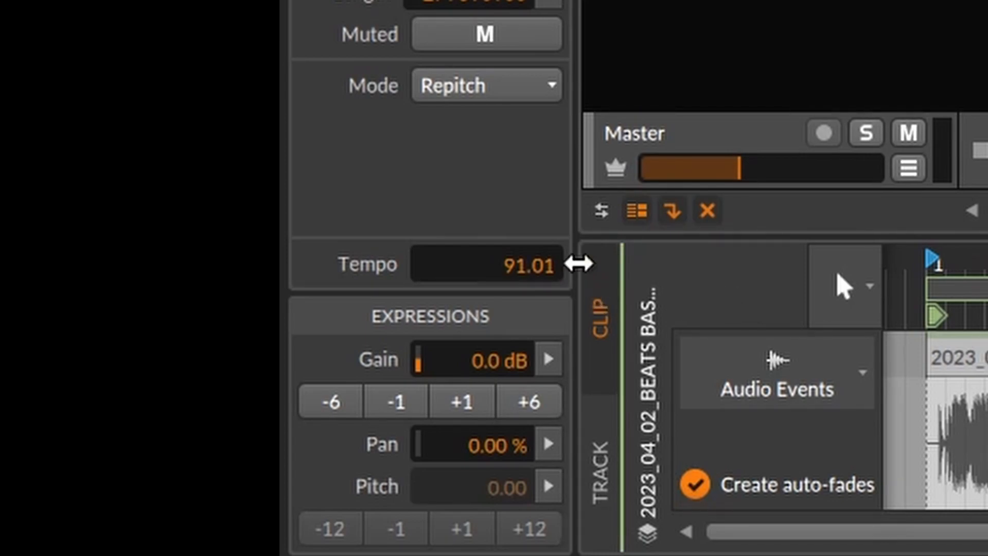
pyautogui.doubleClick(525, 276)
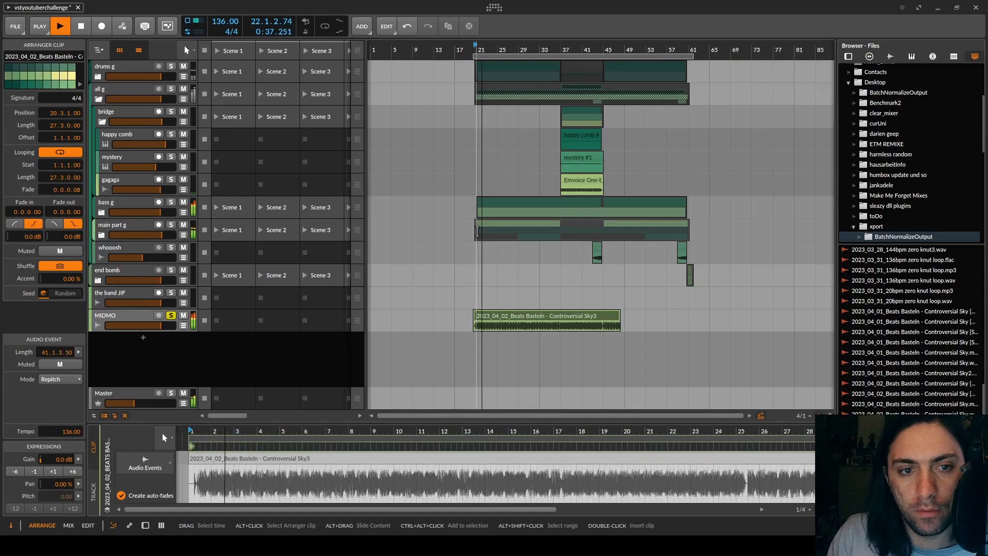
pyautogui.press('space')
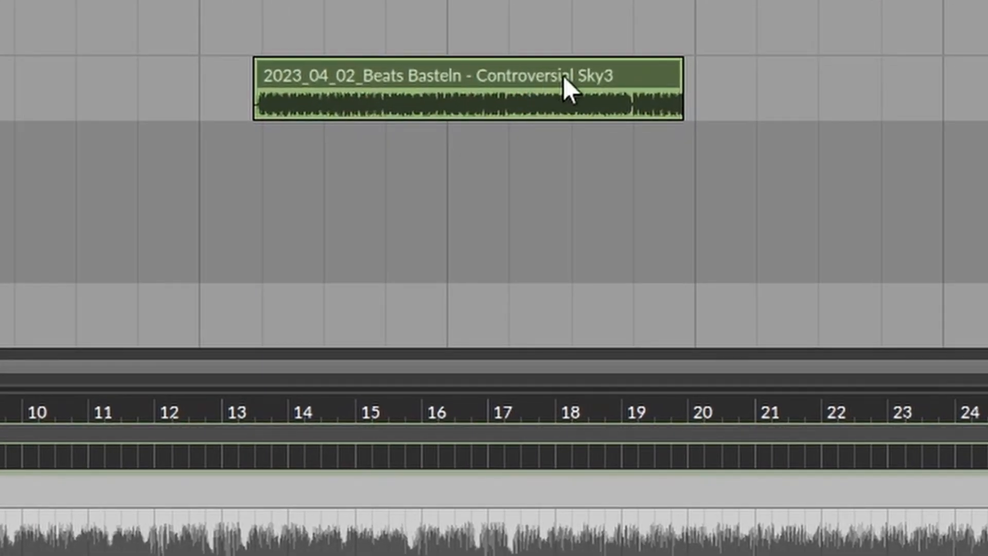
# Step: Turn off looping for the Controversial Sky3 clip and extend its length to 41.2.0.00 to cover the whole song
pyautogui.doubleClick(563, 76)
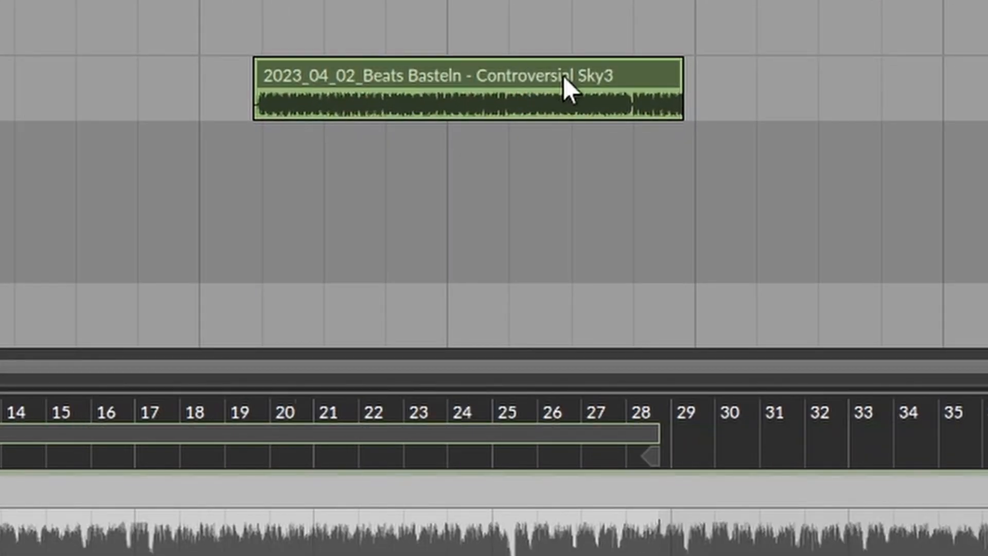
pyautogui.scroll(-5, 647, 484)
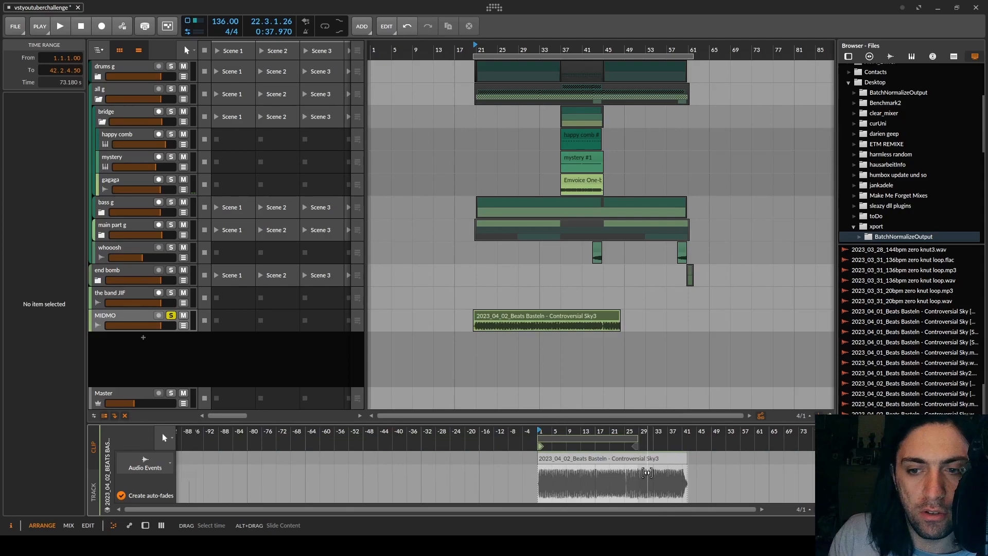
pyautogui.moveTo(647, 473); pyautogui.dragTo(462, 469)
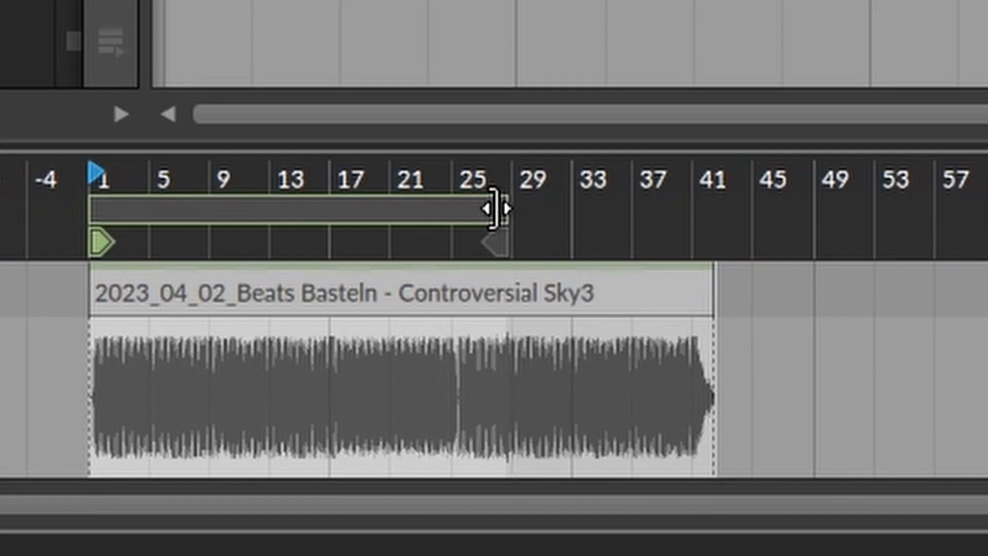
pyautogui.moveTo(494, 208); pyautogui.dragTo(816, 210)
pyautogui.click(874, 288)
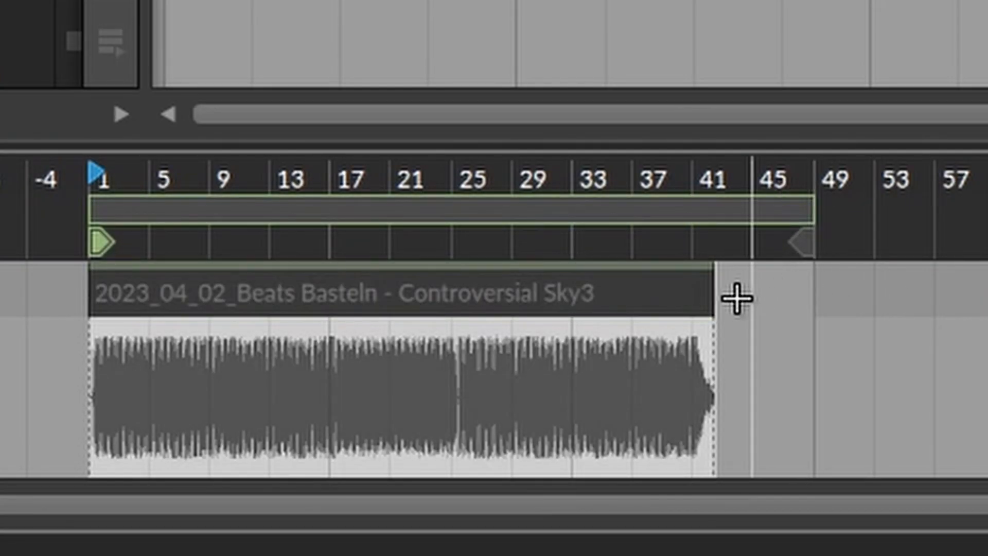
pyautogui.click(832, 283)
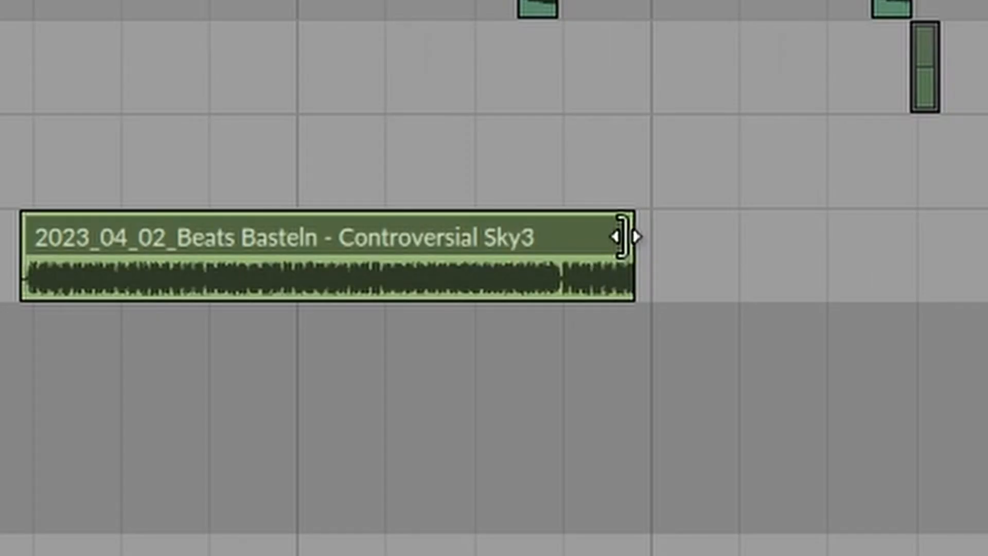
pyautogui.moveTo(623, 237); pyautogui.dragTo(678, 324)
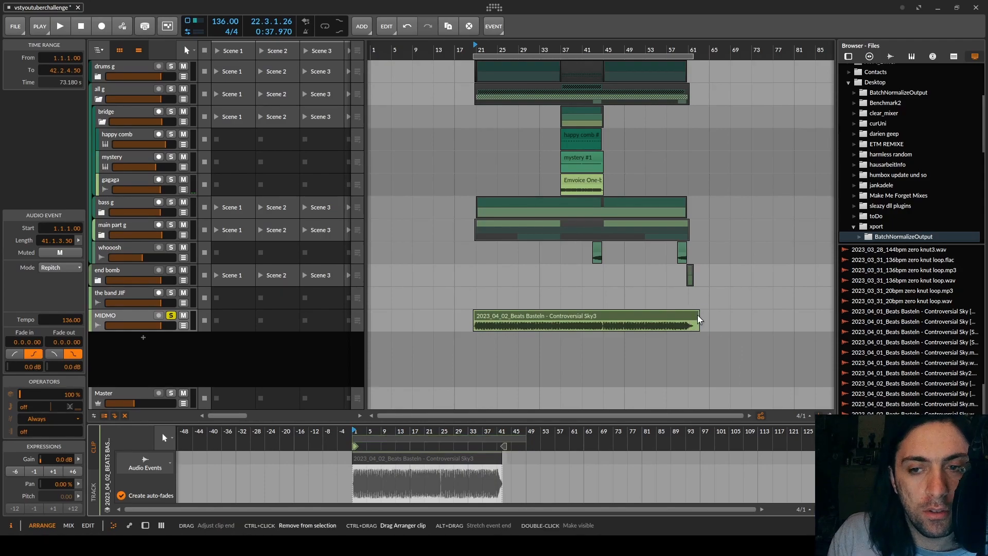
pyautogui.scroll(5, 699, 319)
pyautogui.scroll(-5, 678, 325)
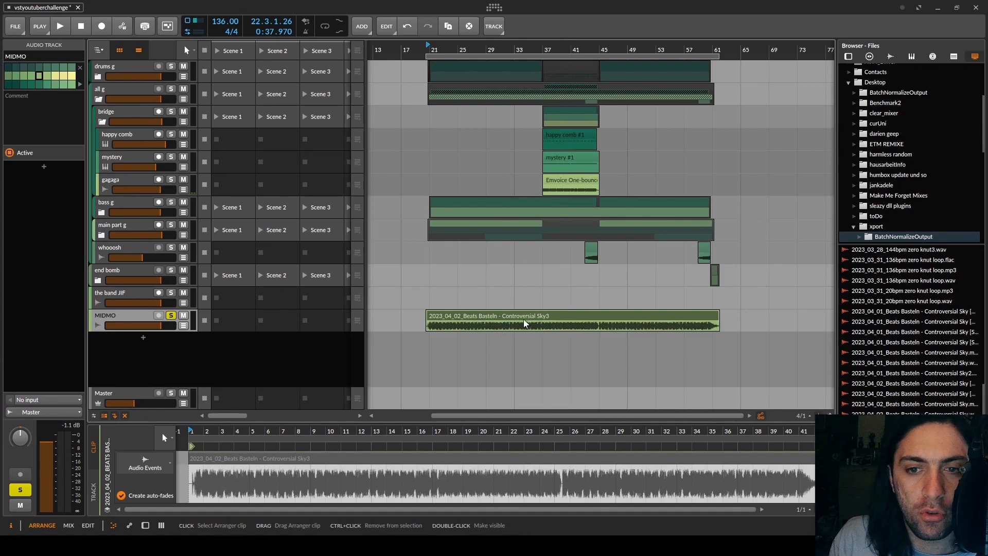
# Step: Play the clip while raising its event tempo through 158, 176 and 232, and return the tempo to 136
pyautogui.click(530, 322)
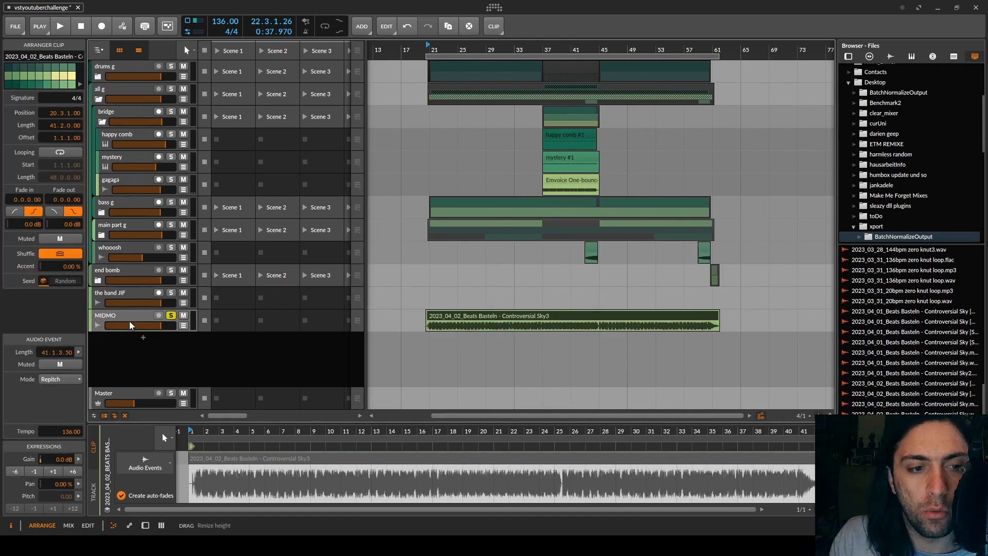
pyautogui.press('space')
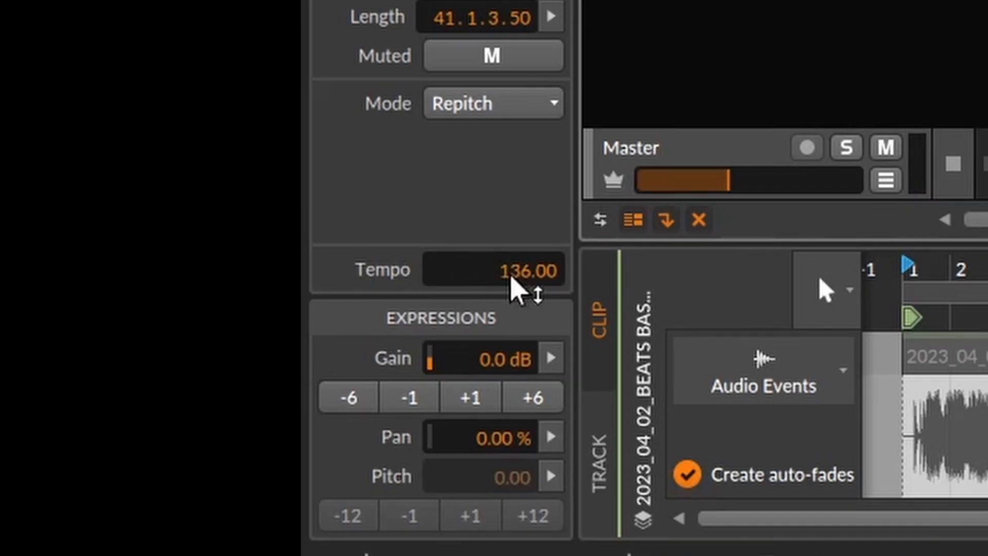
pyautogui.press('space')
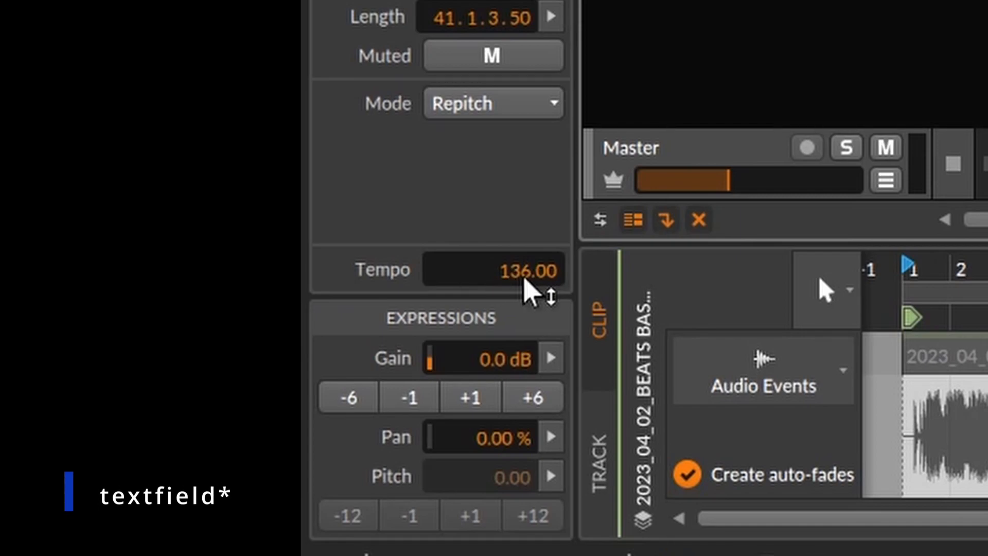
pyautogui.moveTo(523, 278); pyautogui.dragTo(524, 243)
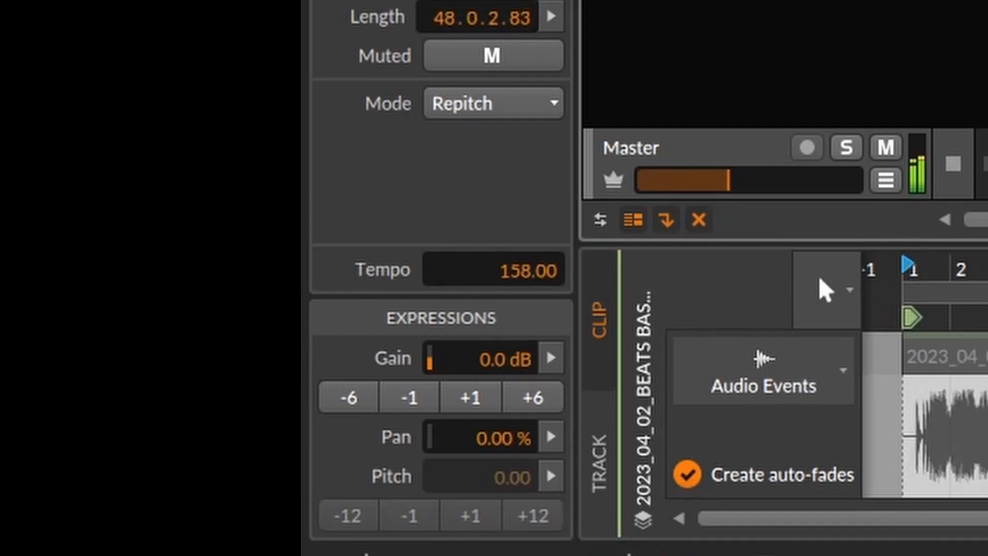
pyautogui.moveTo(523, 243); pyautogui.dragTo(524, 215)
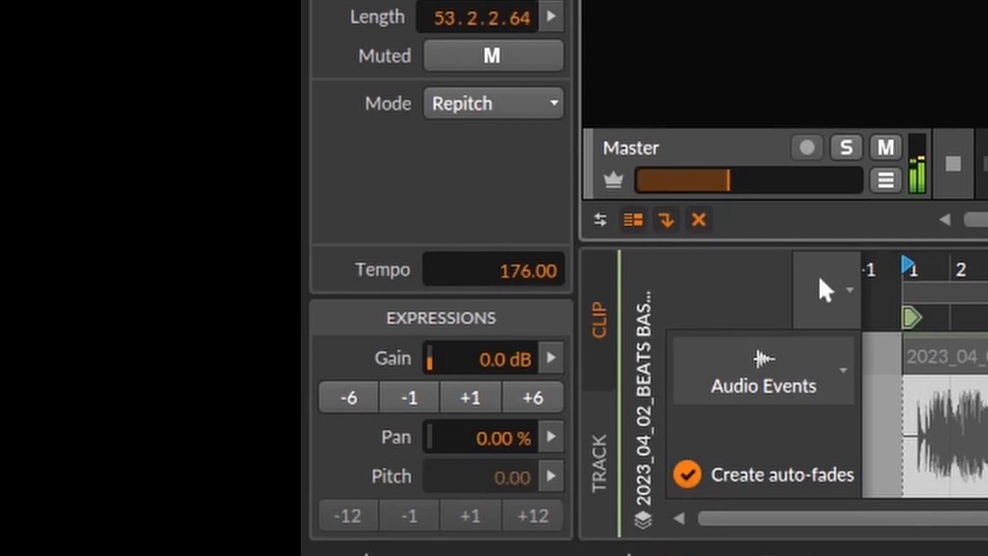
pyautogui.moveTo(524, 215); pyautogui.dragTo(524, 129)
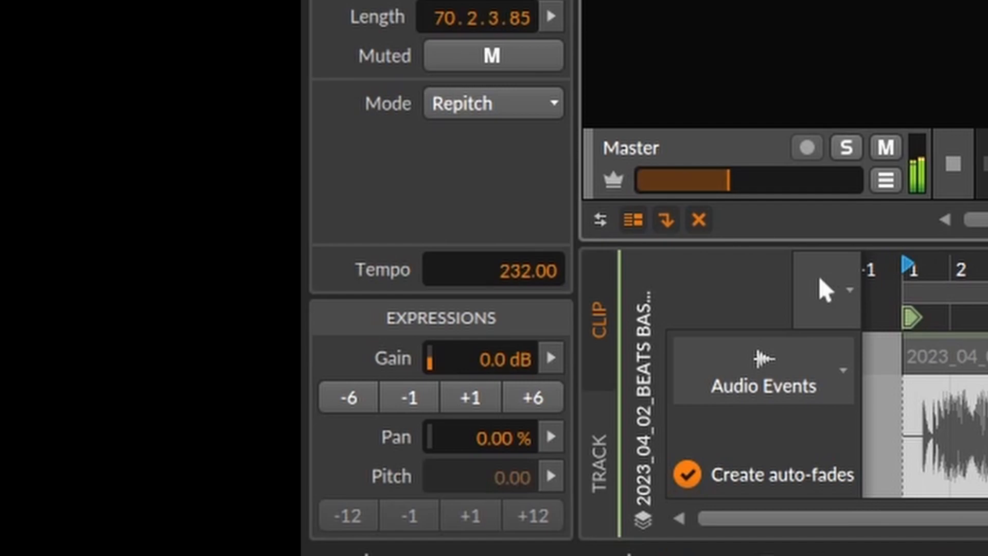
pyautogui.moveTo(524, 129); pyautogui.dragTo(524, 277)
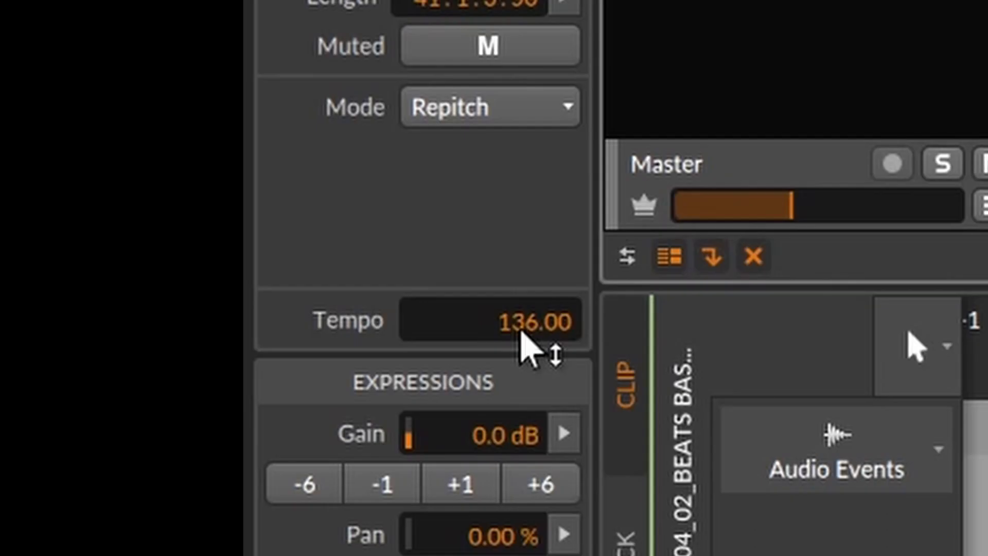
# Step: Raise the audio event's tempo in stages to 141, 155, 168 and 180
pyautogui.moveTo(521, 334); pyautogui.dragTo(521, 307)
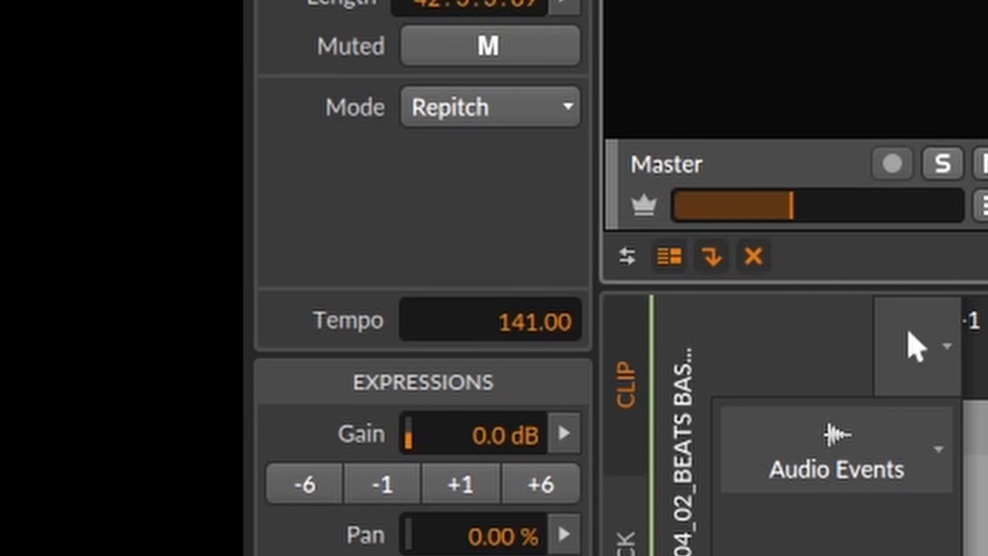
pyautogui.moveTo(521, 308); pyautogui.dragTo(521, 277)
pyautogui.moveTo(521, 320); pyautogui.dragTo(521, 279)
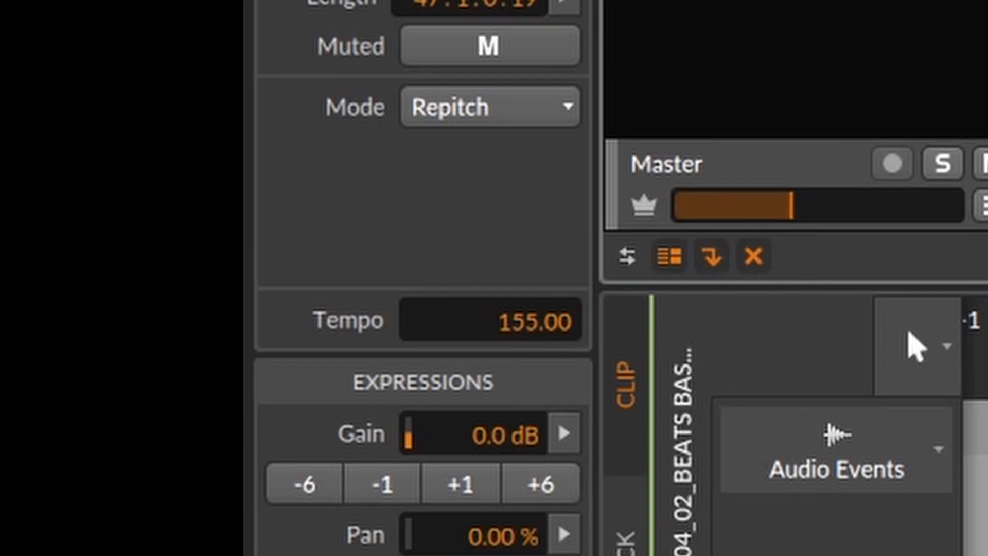
pyautogui.moveTo(521, 320); pyautogui.dragTo(521, 253)
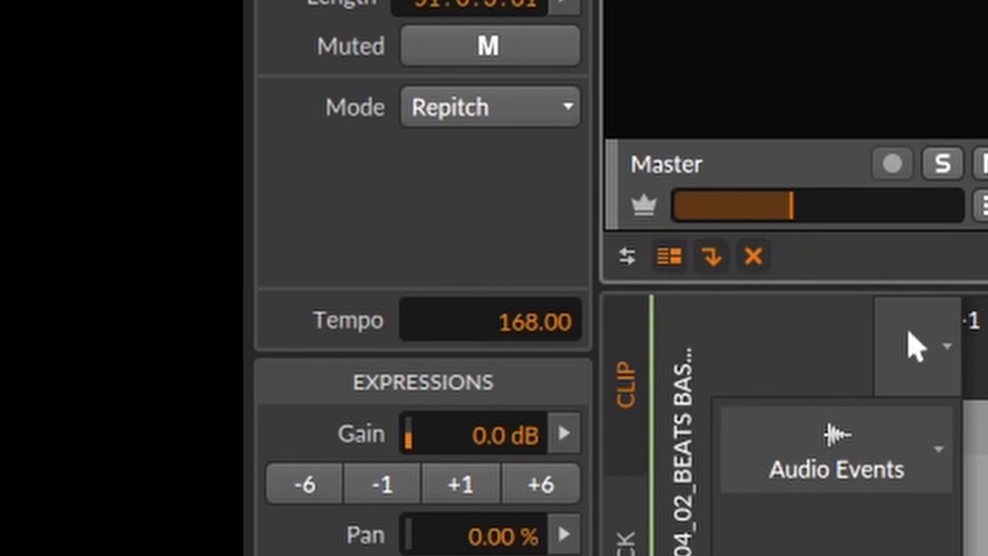
pyautogui.moveTo(521, 253); pyautogui.dragTo(521, 191)
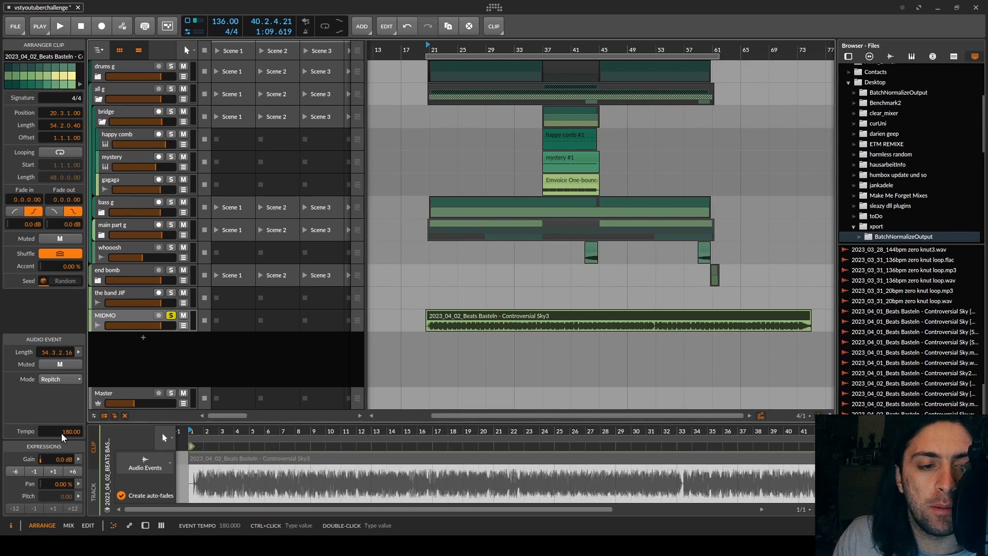
# Step: Set the audio event's tempo to 284 and play the clip to hear the repitched audio
pyautogui.moveTo(69, 435); pyautogui.dragTo(70, 369)
pyautogui.moveTo(64, 432); pyautogui.dragTo(64, 432)
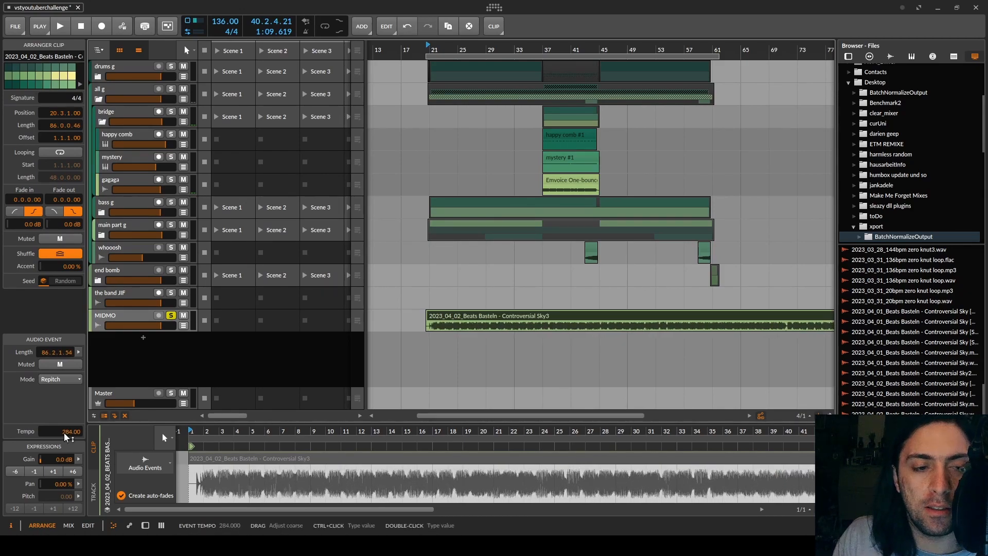
pyautogui.press('space')
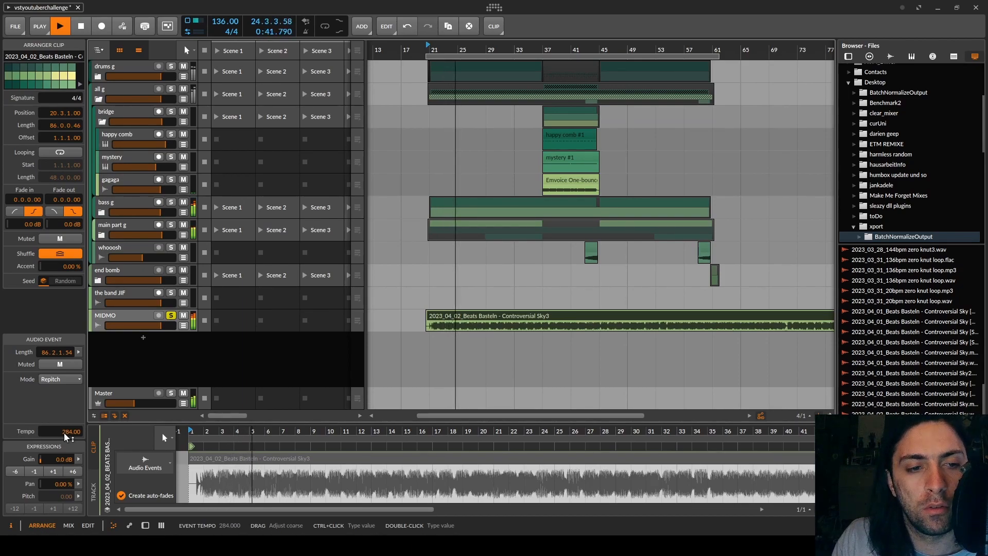
pyautogui.press('space')
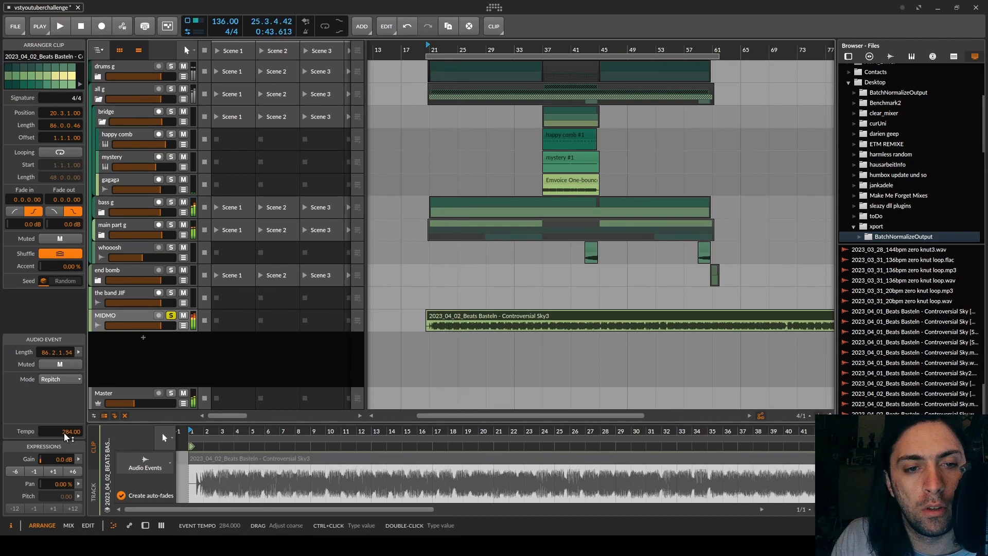